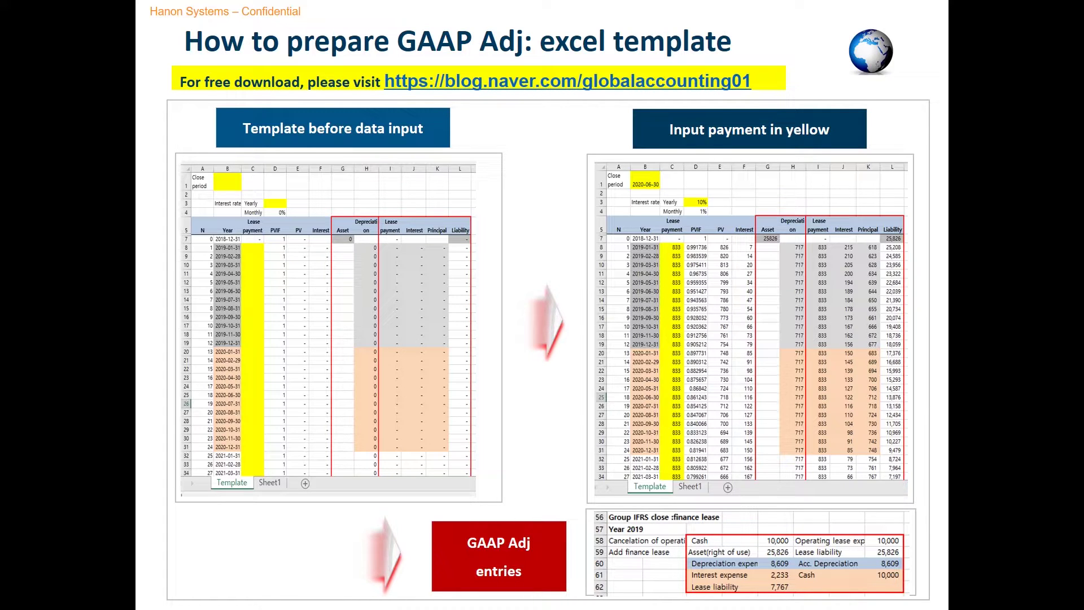
End the PowerPoint slideshow and return to editing slide 5, the GAAP adjustment template slide.
key(Escape)
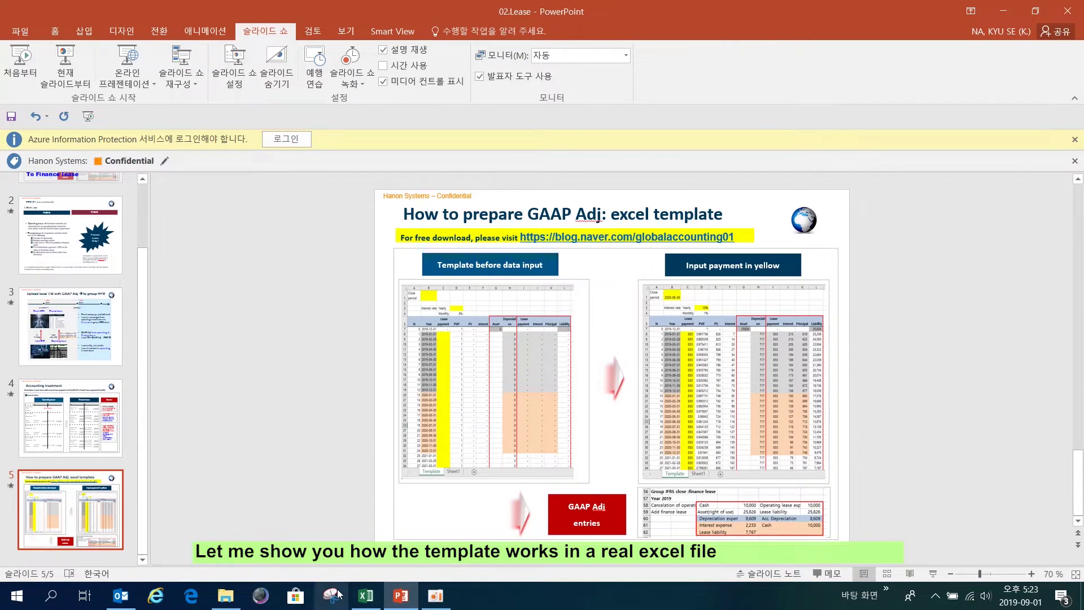
Switch to the 02.Lease workbook, select B1, and scroll through the blank Template sheet.
click(365, 597)
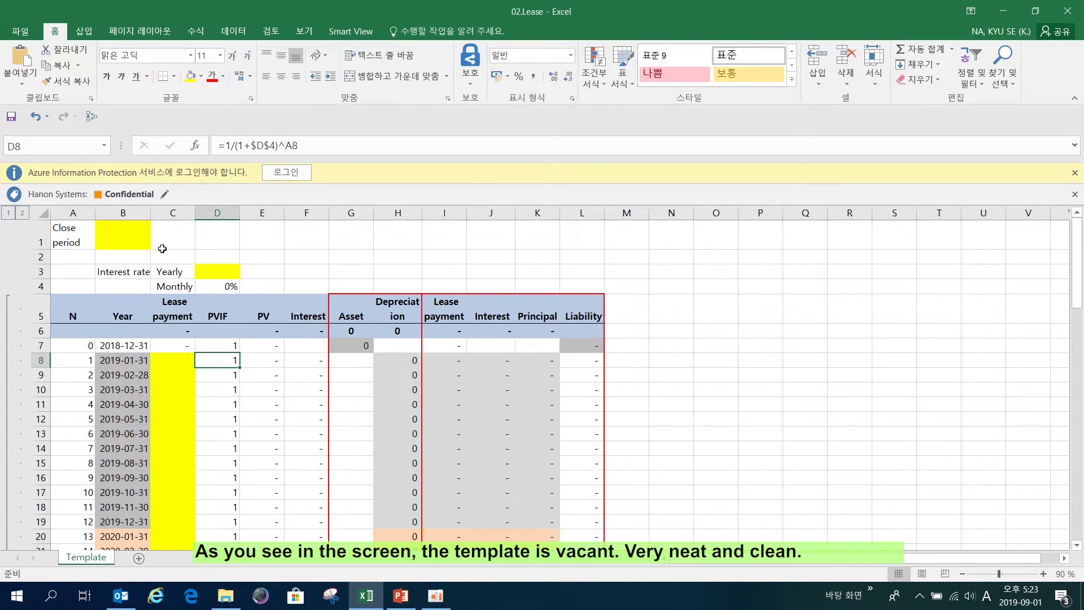
click(139, 236)
scroll(286, 245, down, 7)
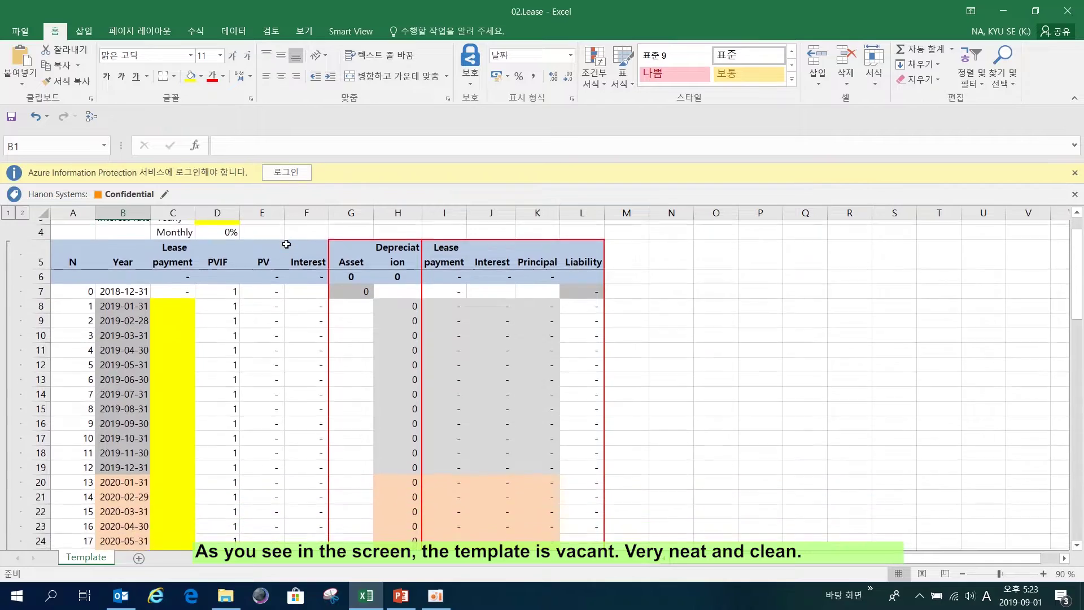
scroll(297, 252, down, 8)
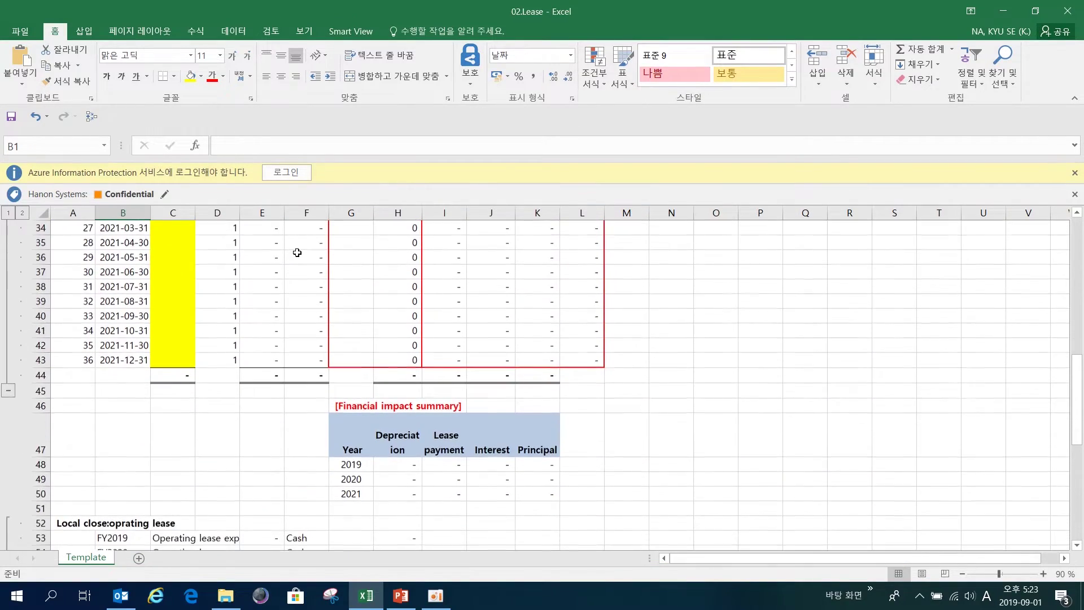
scroll(297, 252, down, 6)
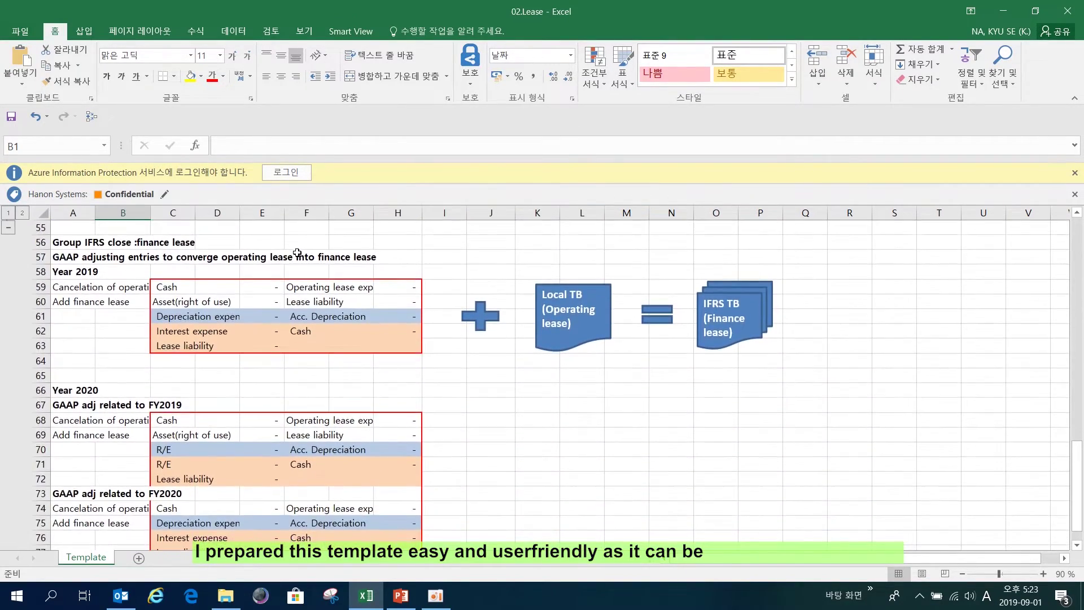
scroll(297, 253, up, 19)
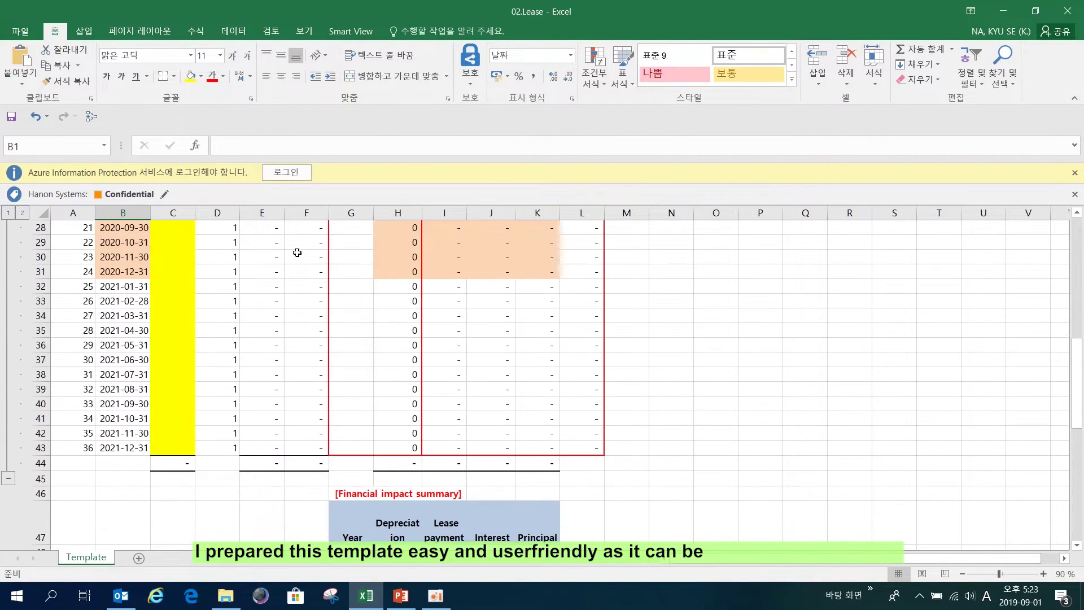
scroll(297, 252, up, 2)
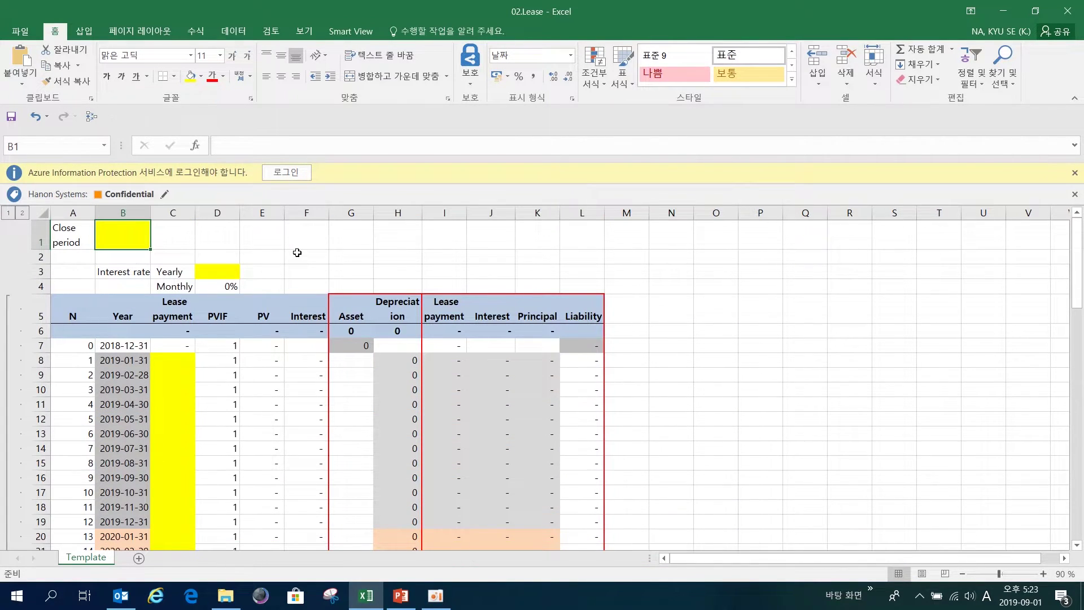
Enter close period 2019-1-31 in B1, 10% rate in D3, and =10000/12 payment in C8.
text(2019-1-31)
key(Return)
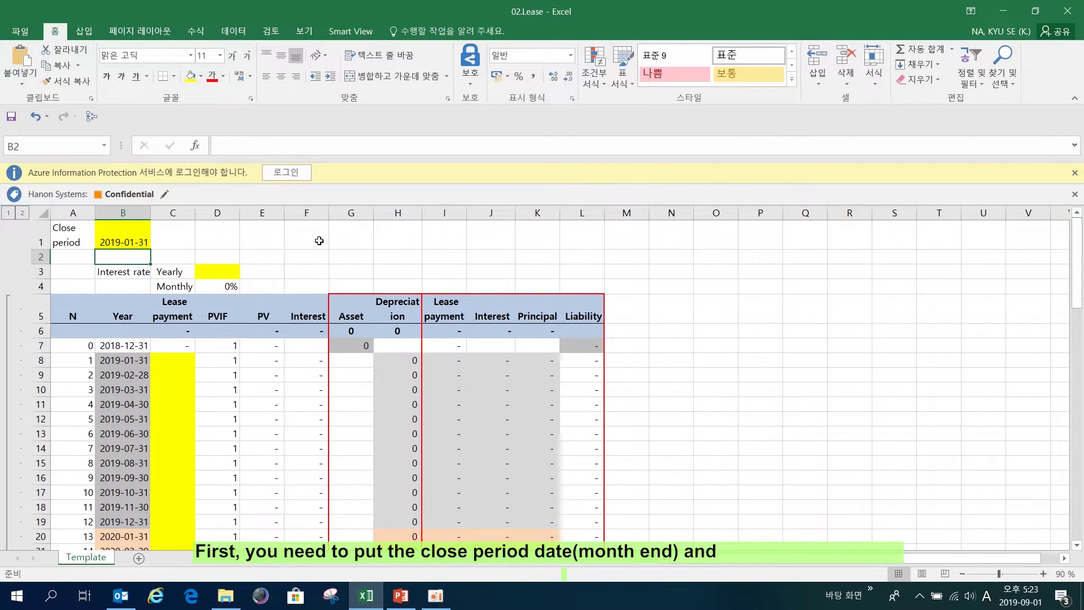
click(232, 272)
text(10)
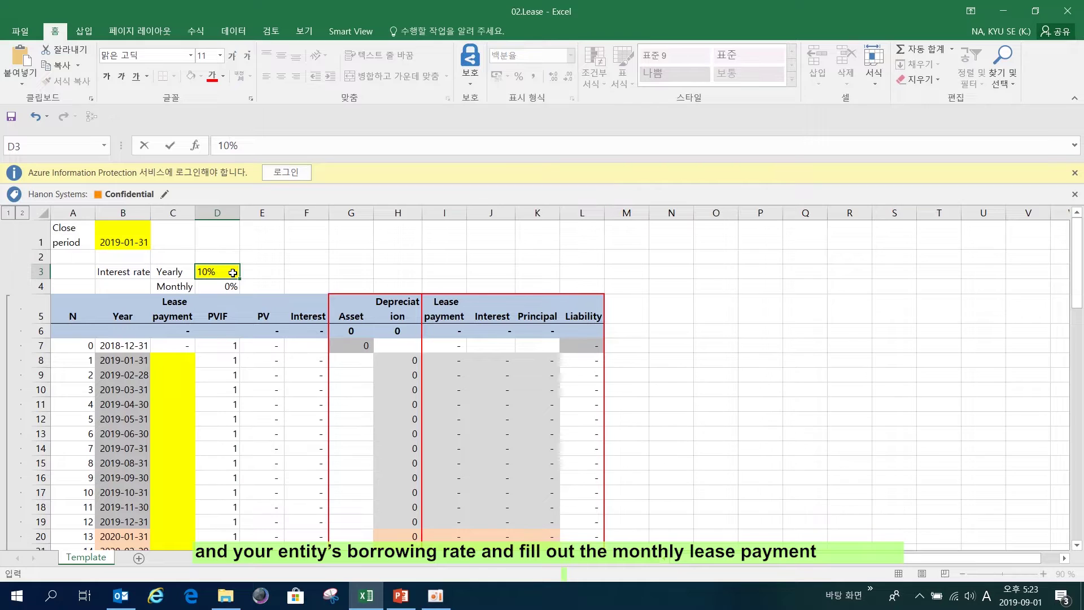
key(Return)
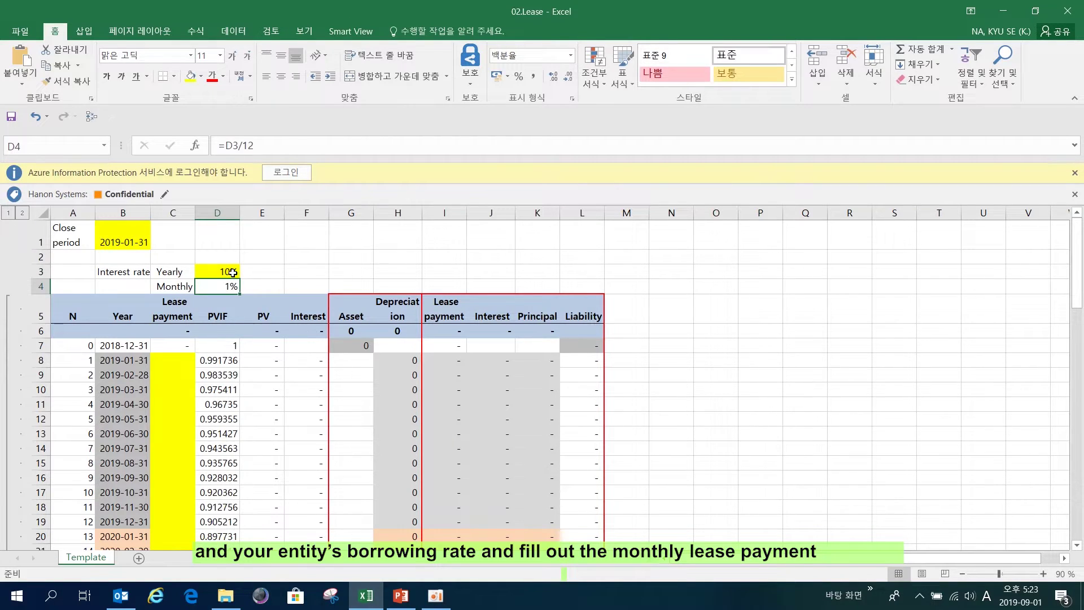
click(172, 362)
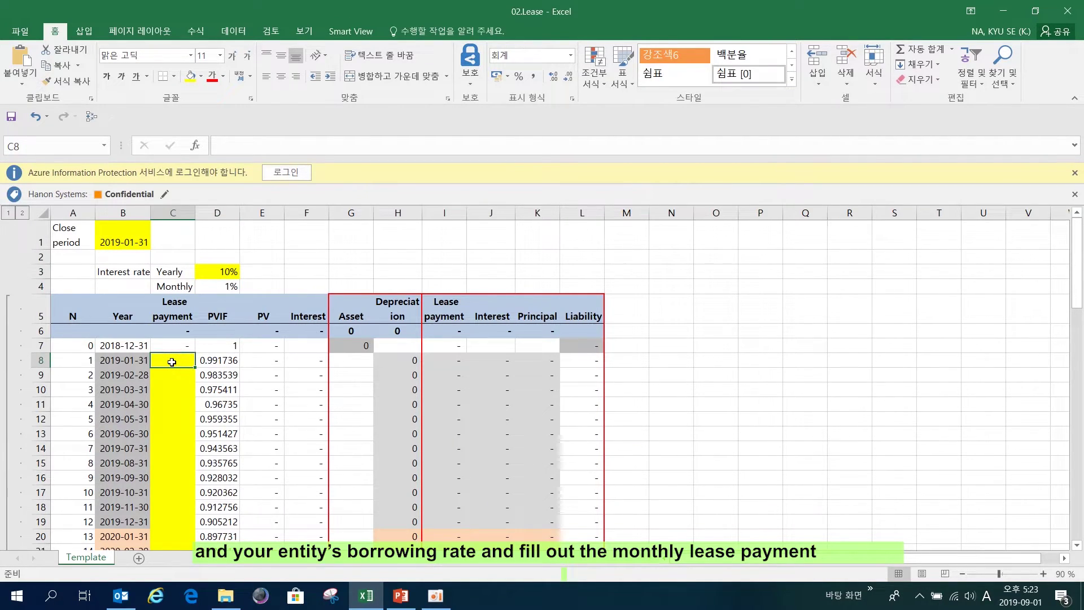
text(=10000/)
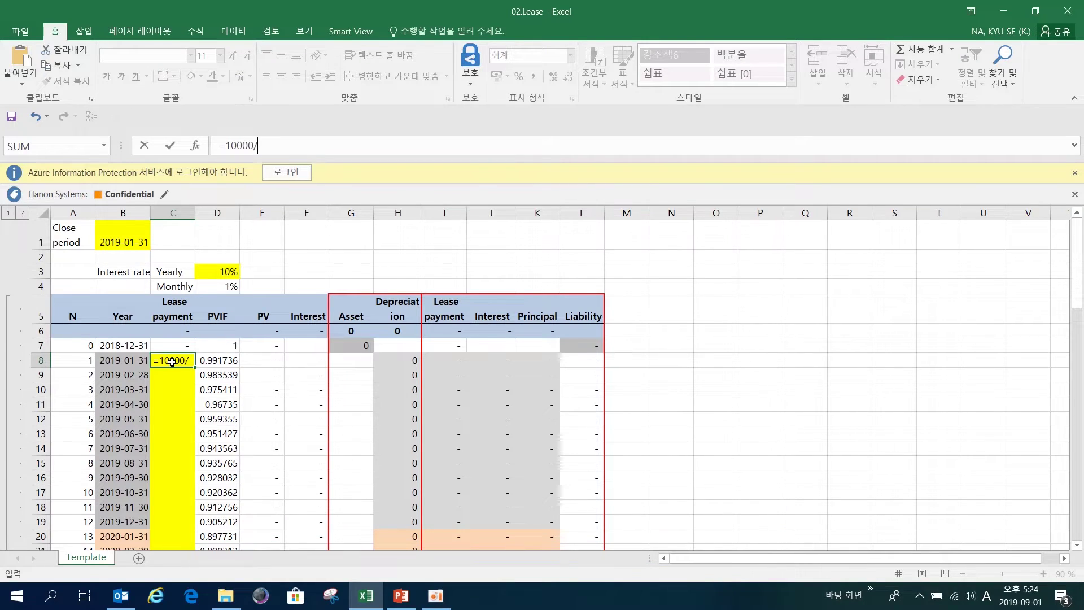
text(12)
key(ctrl+Return)
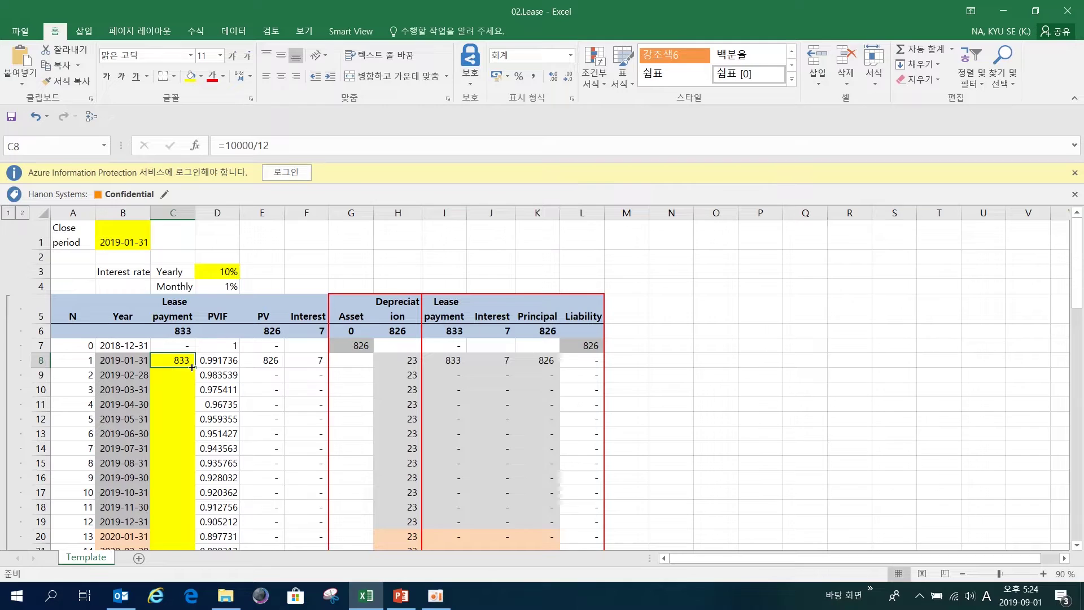
Fill the 833 payment from C8 down to C43, covering all 36 months.
drag(195, 367, 192, 506)
click(183, 463)
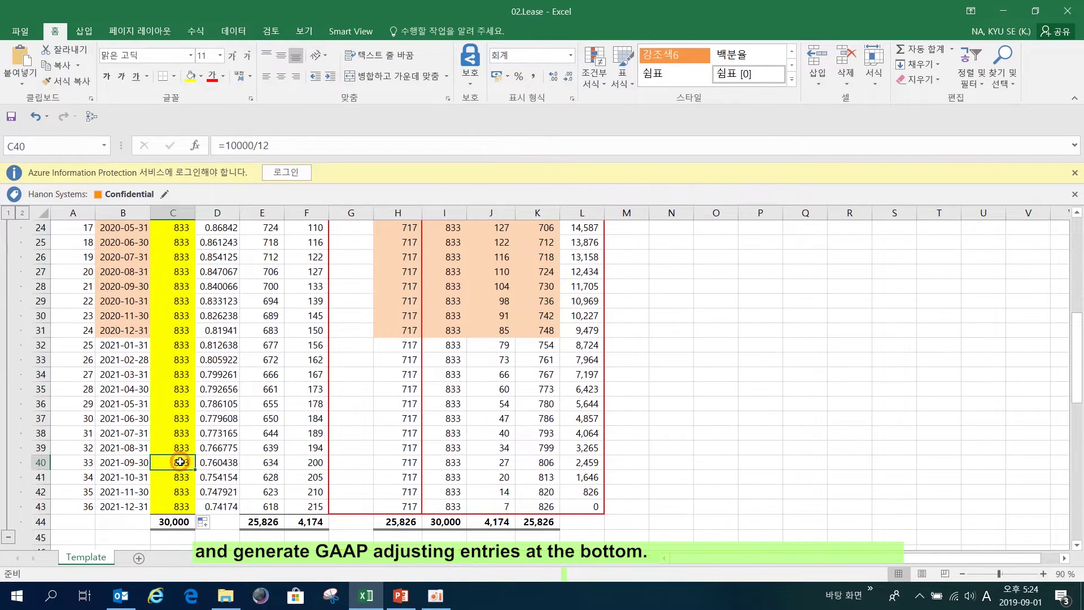
scroll(181, 462, down, 6)
scroll(180, 462, down, 3)
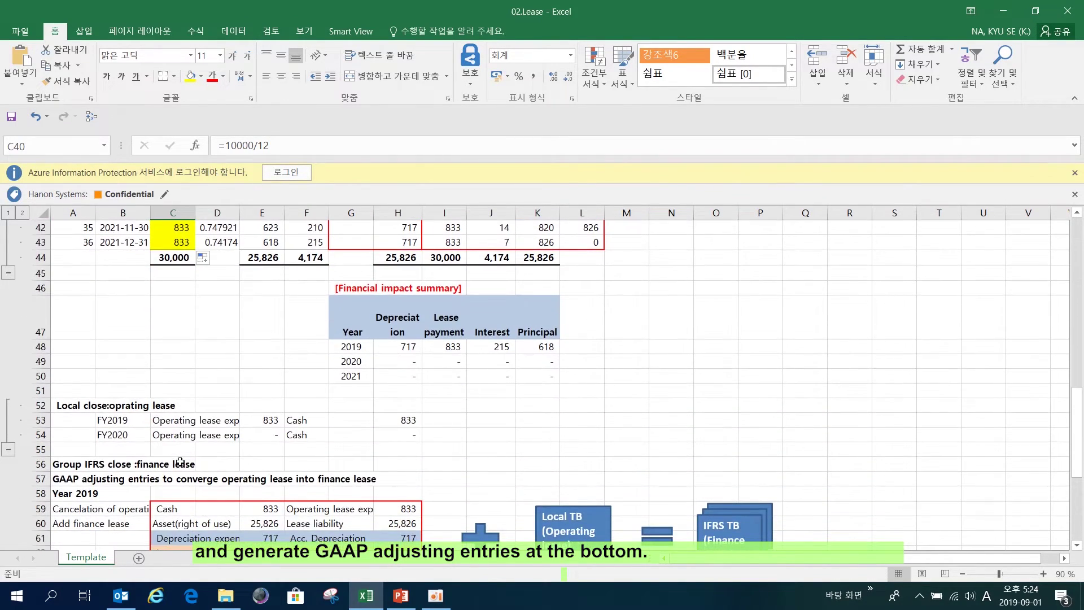
Highlight the Year 2019 GAAP adjusting entries, then return to close period cell B1.
drag(169, 391, 410, 447)
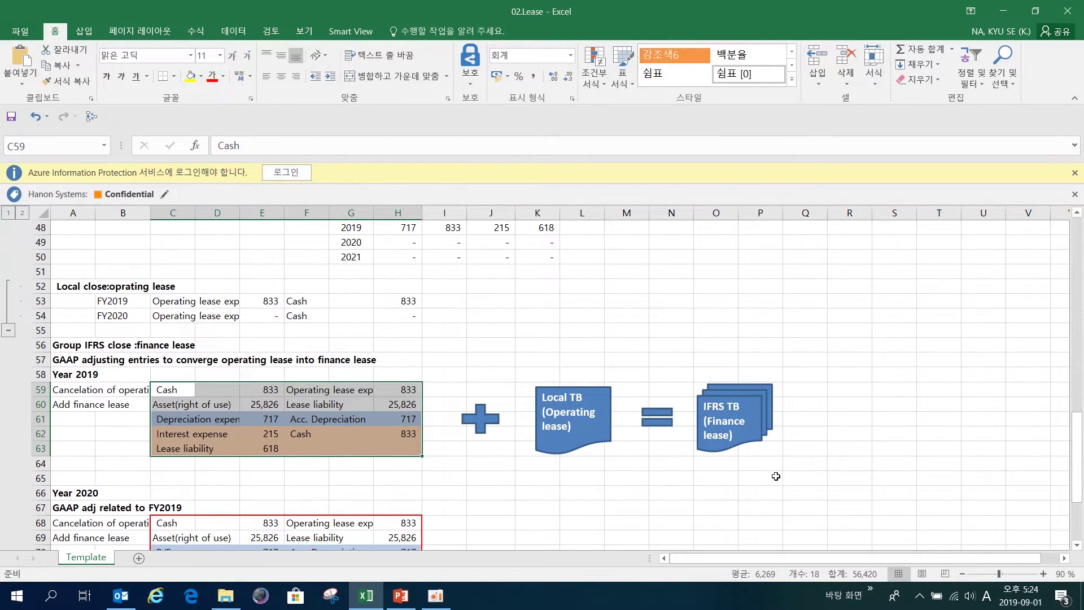
scroll(489, 339, up, 7)
scroll(489, 339, up, 9)
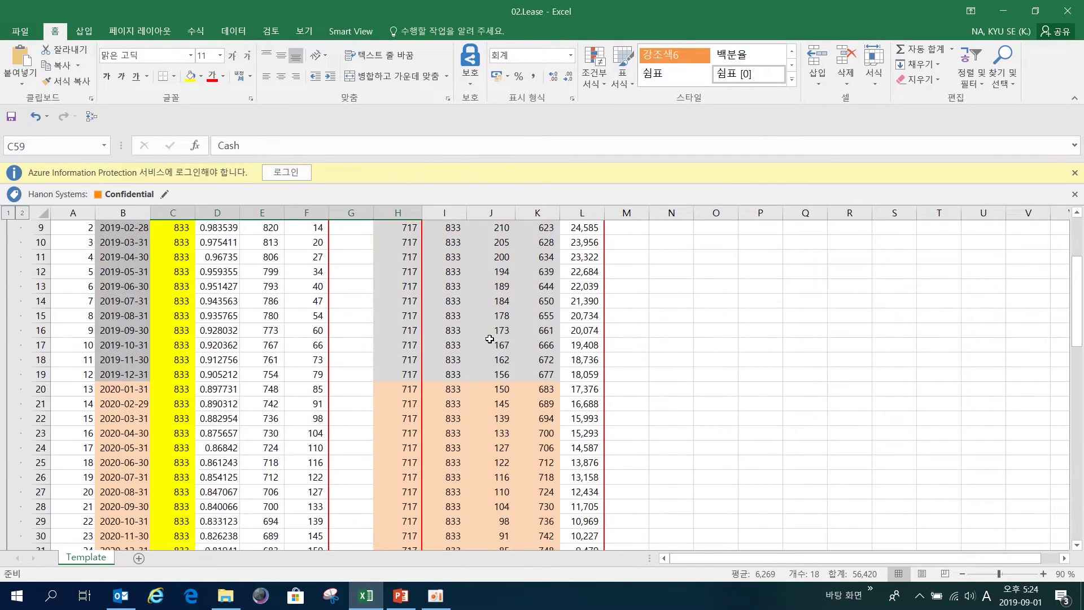
click(127, 233)
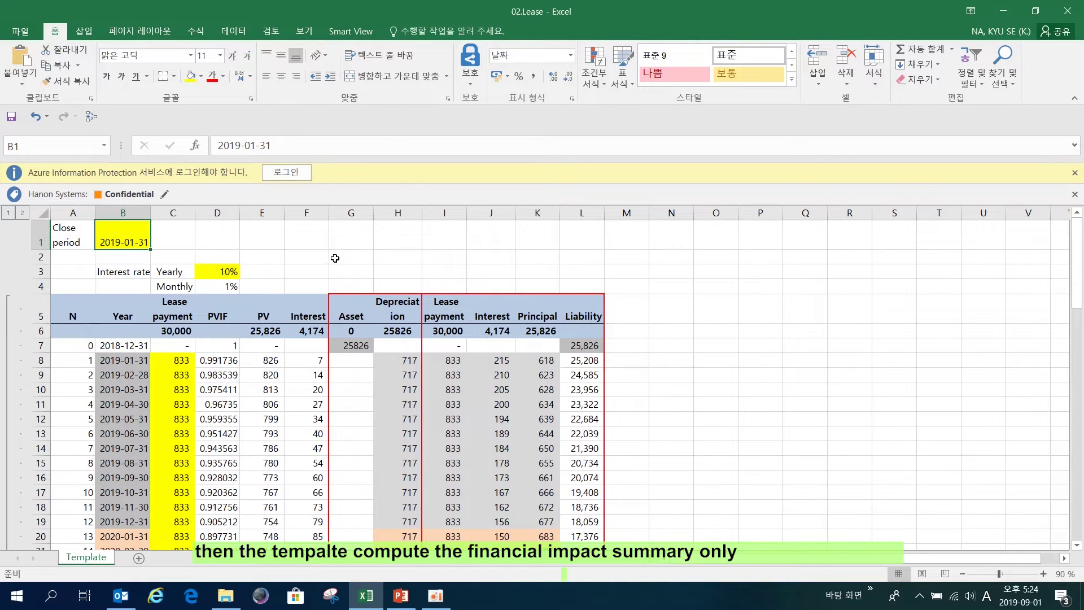
click(228, 271)
scroll(227, 272, down, 11)
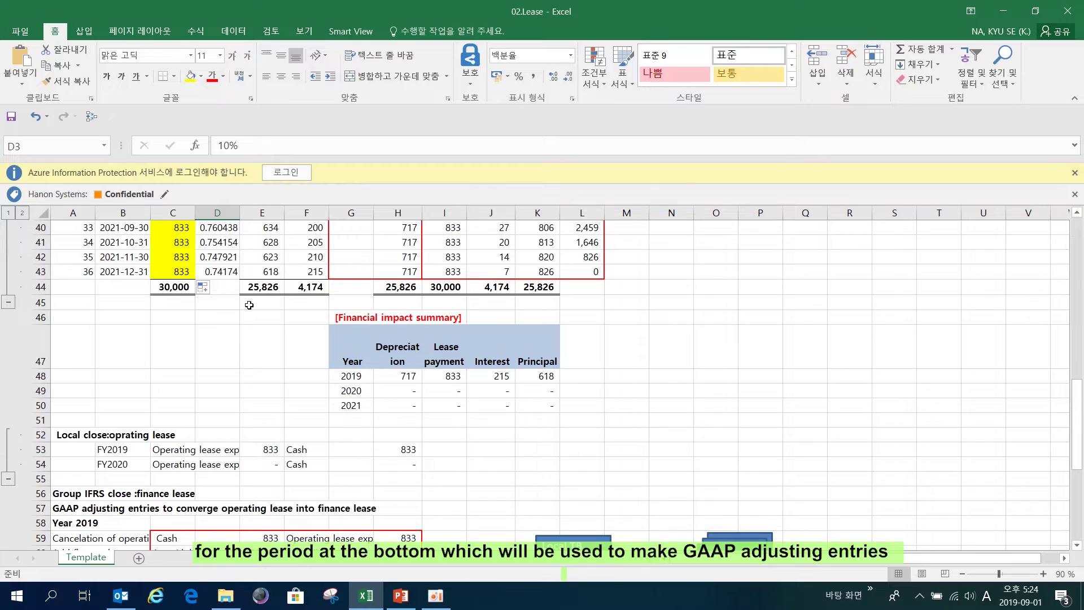
drag(353, 378, 535, 373)
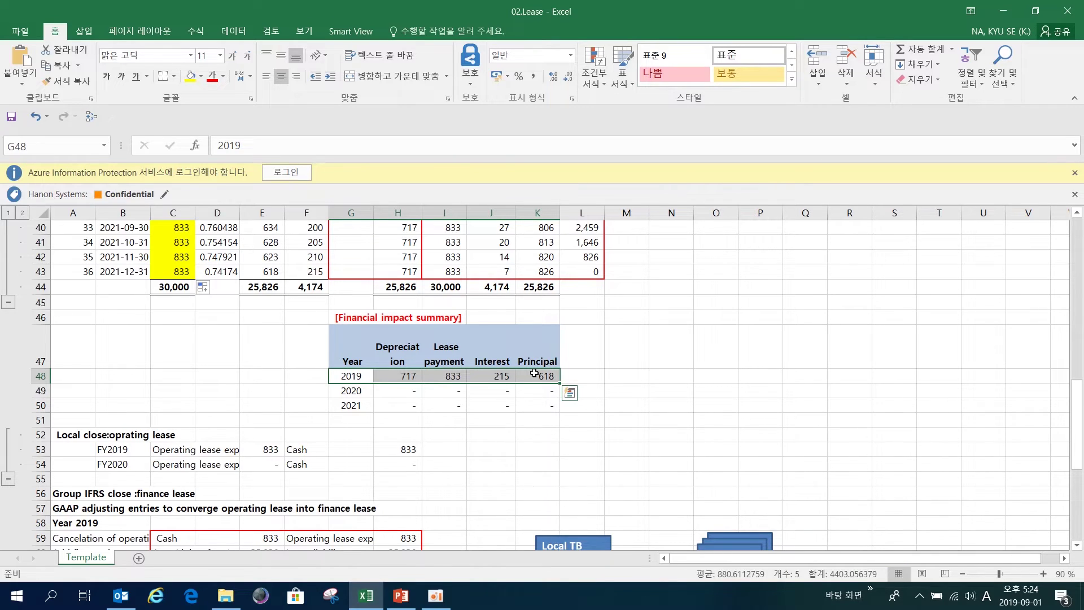
scroll(266, 359, up, 13)
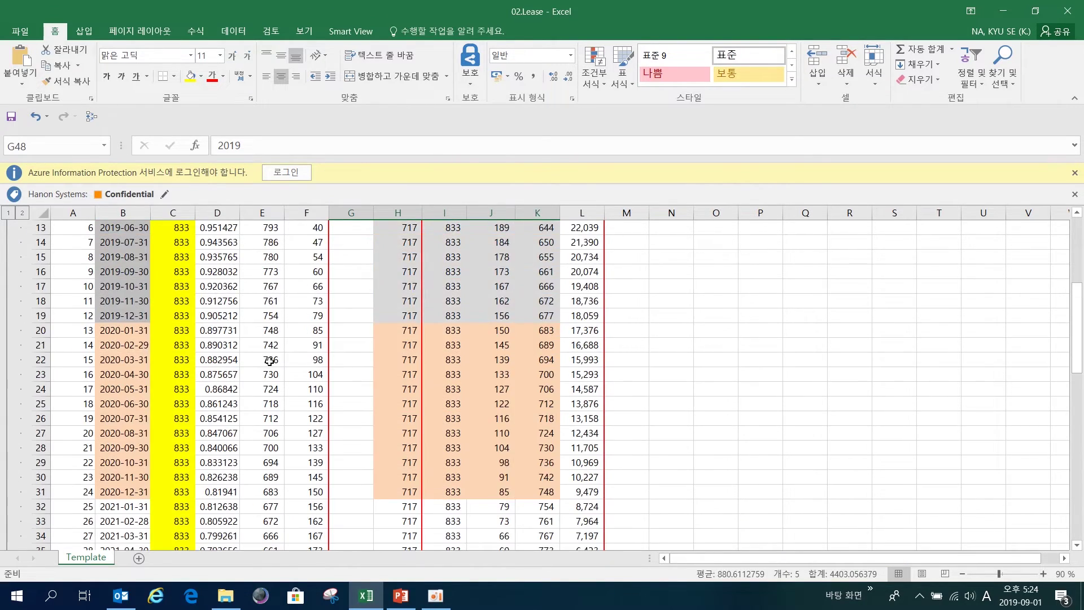
click(120, 242)
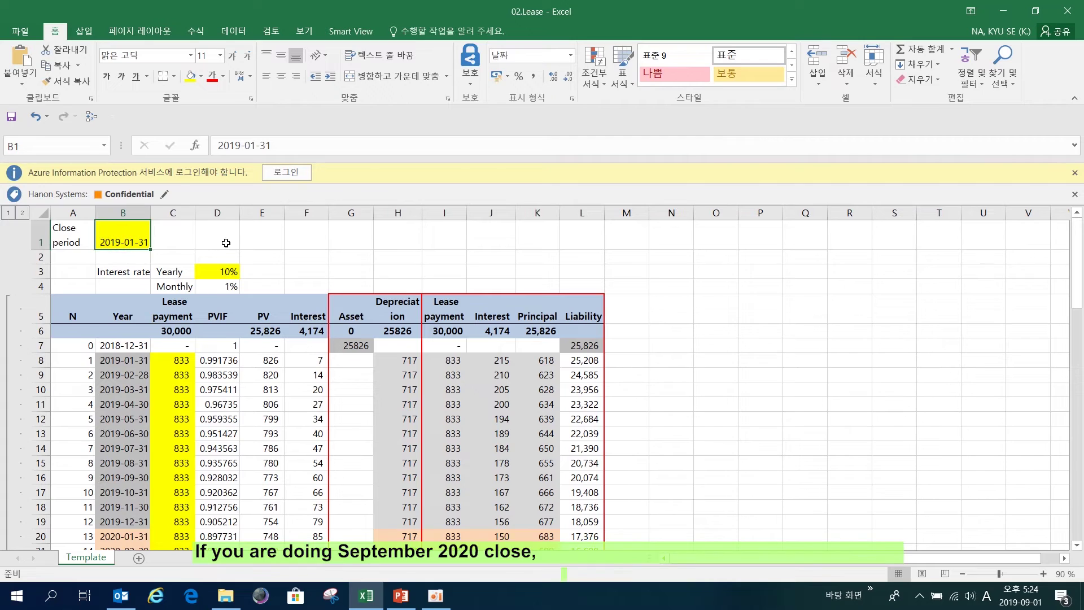
Change the close period in B1 to 2020-09-30.
text(2020-)
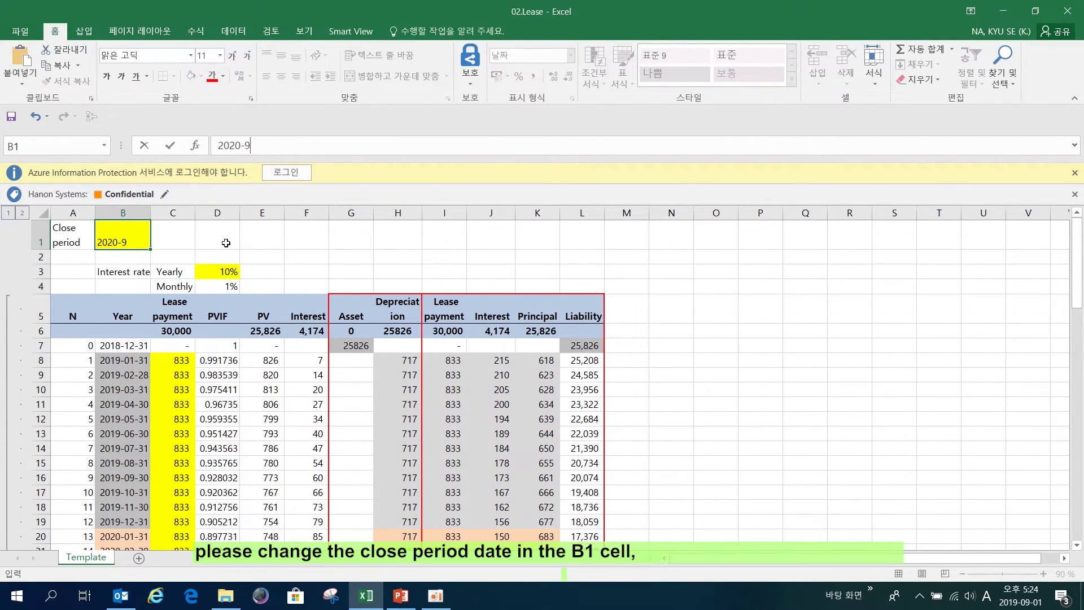
key(Return)
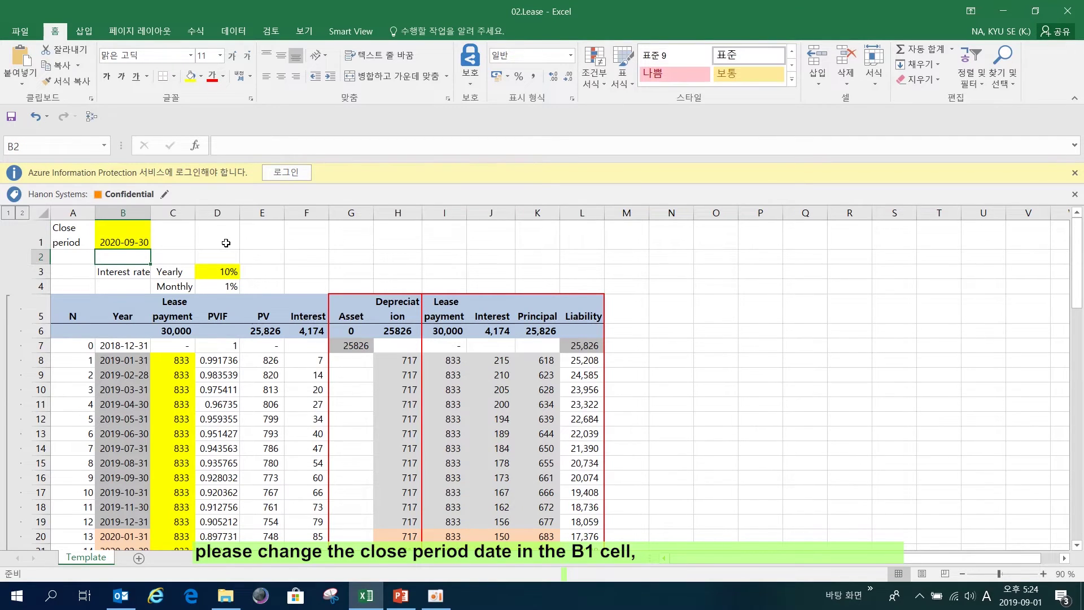
click(225, 243)
scroll(226, 242, down, 6)
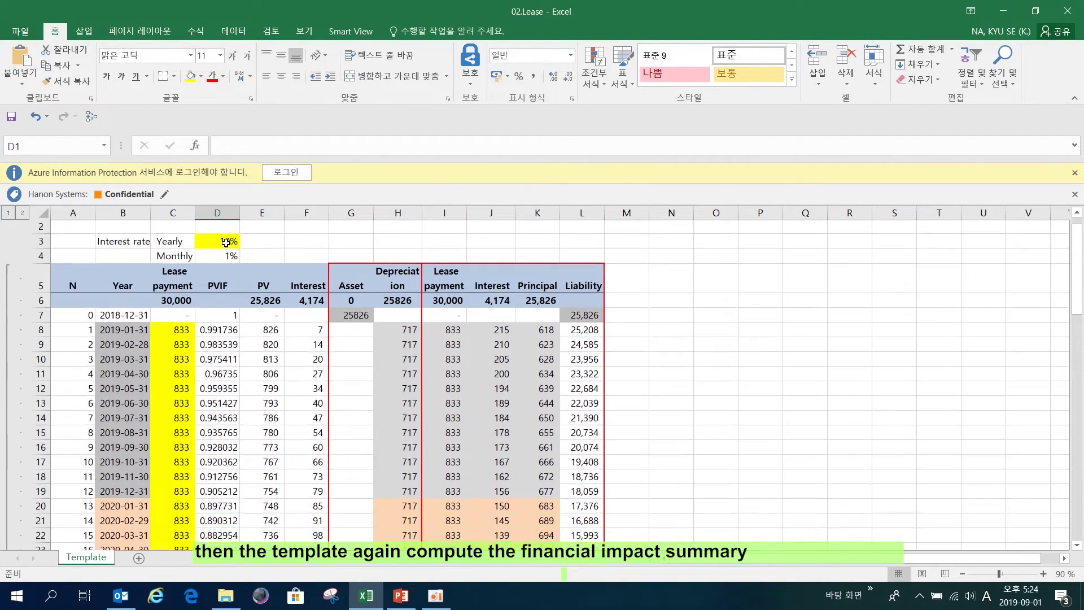
scroll(226, 243, down, 9)
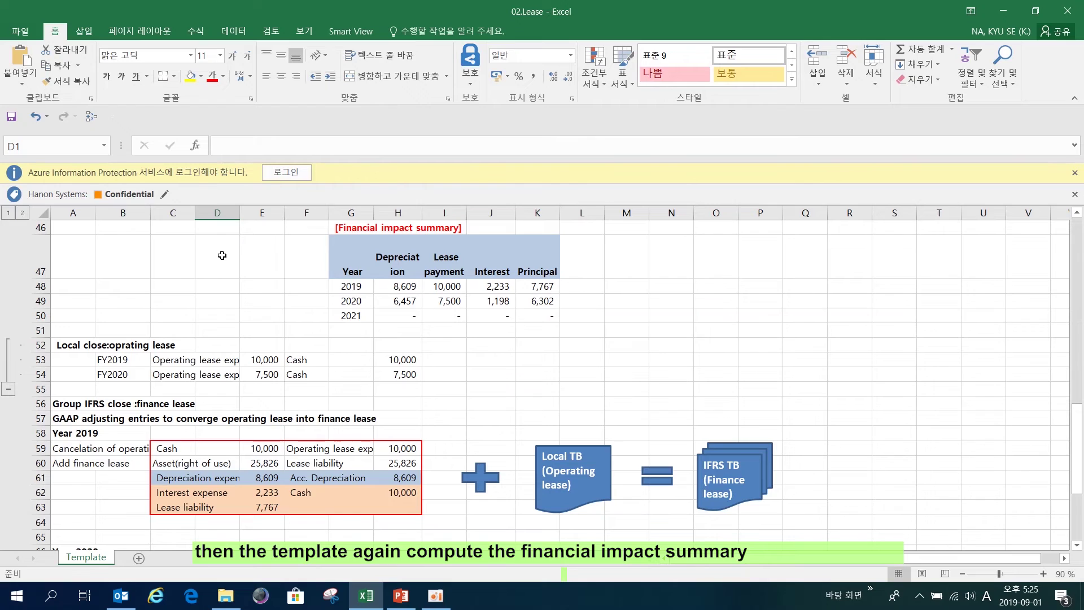
Highlight the 2019 and 2020 summary rows and the Year 2020 GAAP adjusting entries.
drag(363, 288, 539, 300)
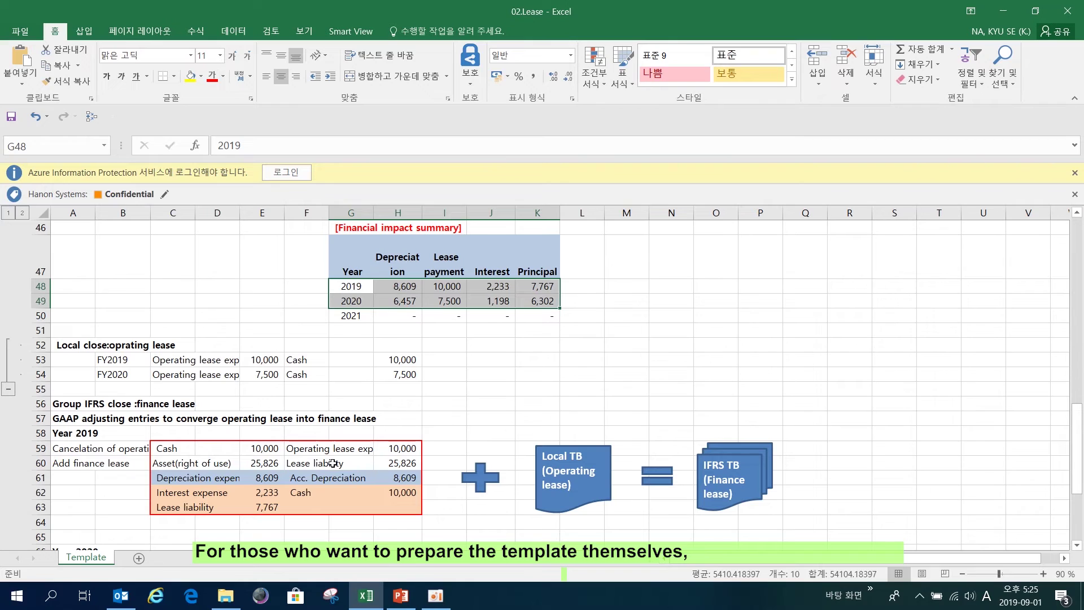
scroll(333, 464, down, 5)
drag(170, 334, 390, 460)
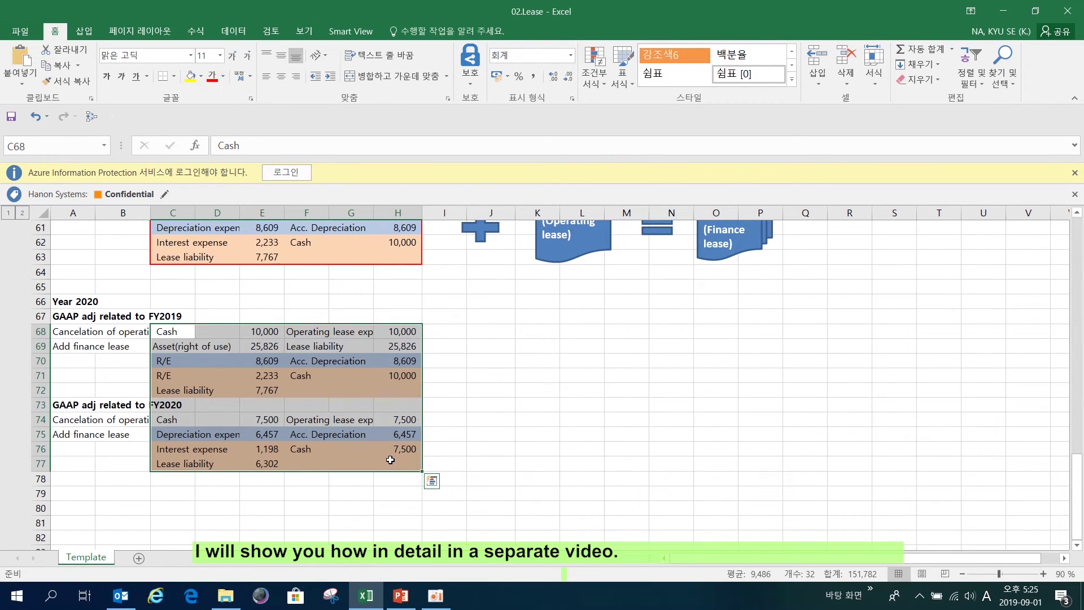
scroll(390, 460, up, 20)
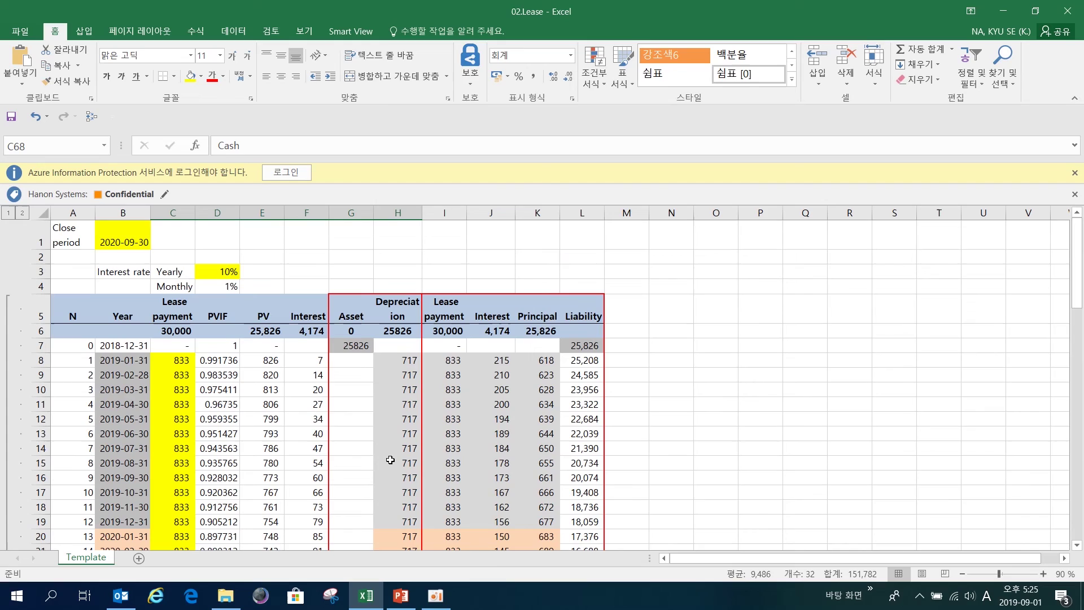